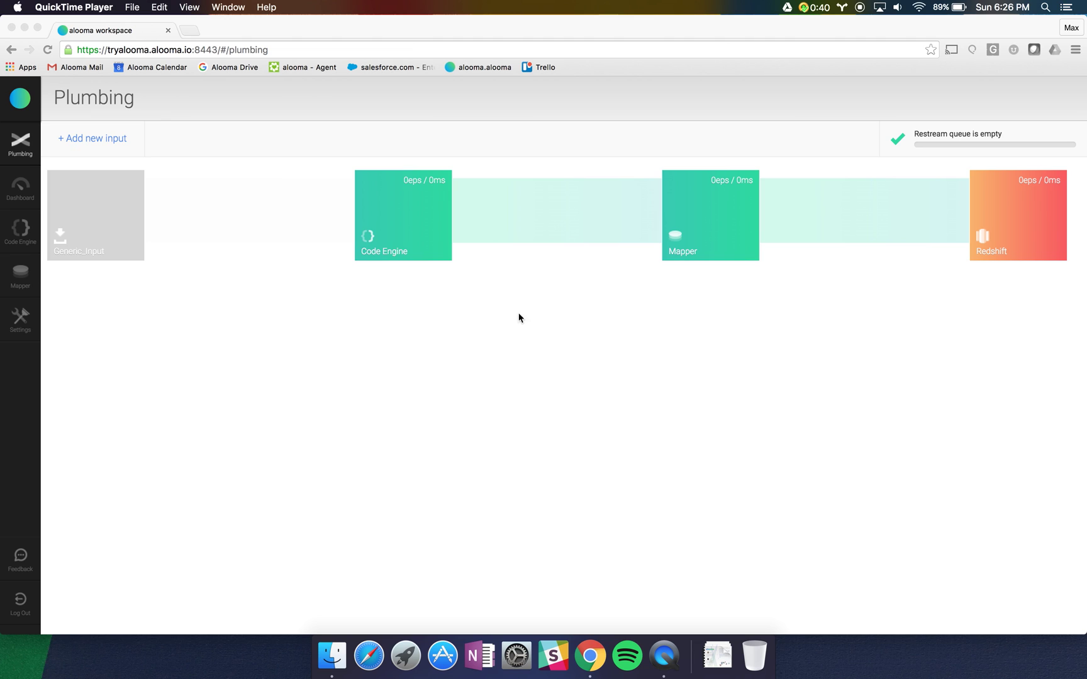
Step: Add a new S3 data source input named newS3
click(99, 139)
click(98, 141)
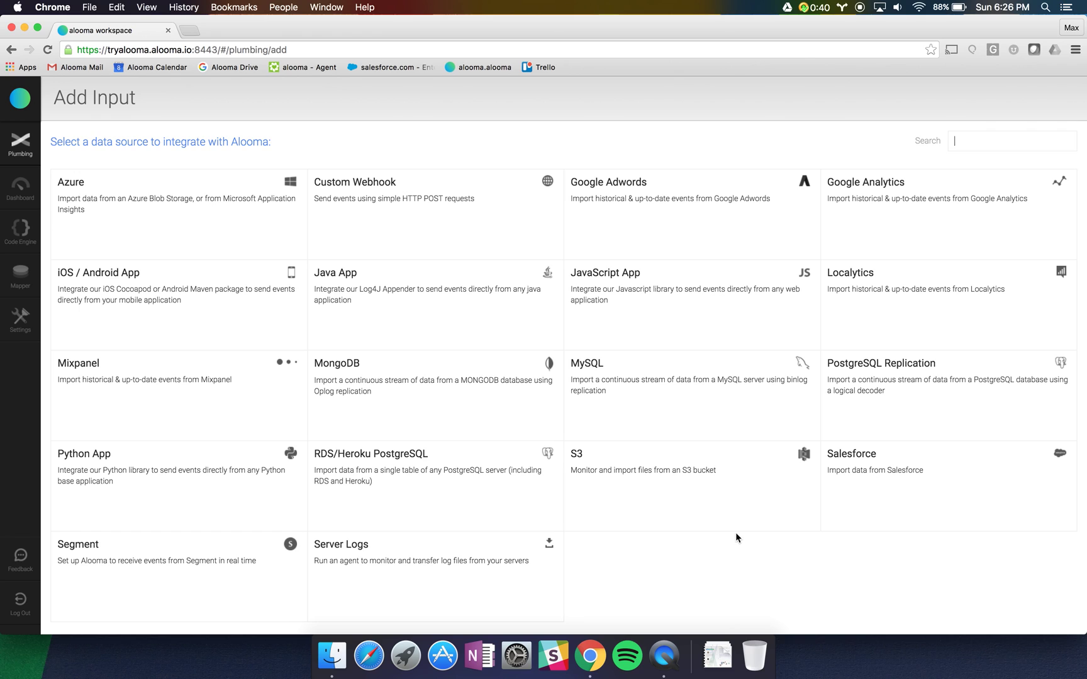
click(702, 494)
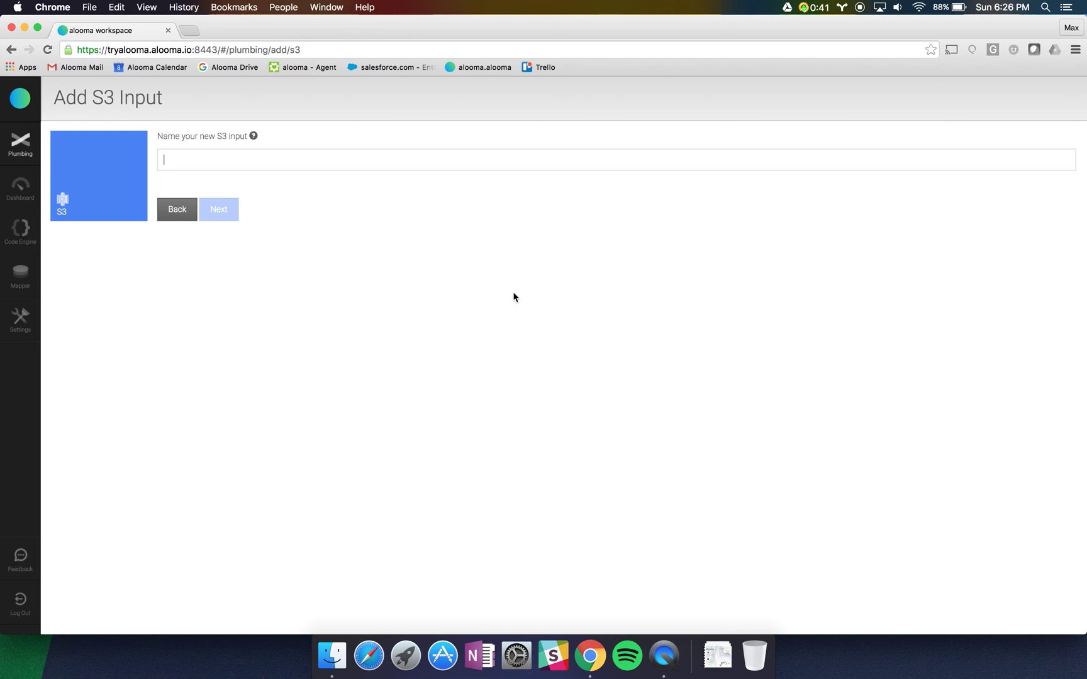
text(newS3)
key(Return)
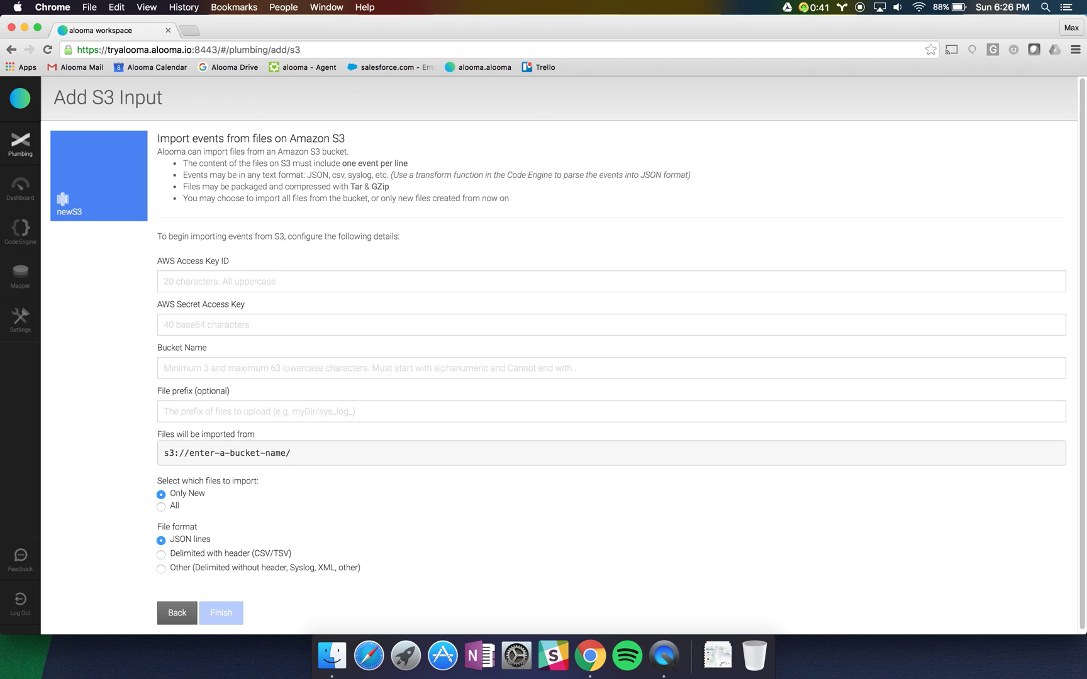
Step: Fill in the AWS access key ID and AWS secret access key for the newS3 input
click(263, 281)
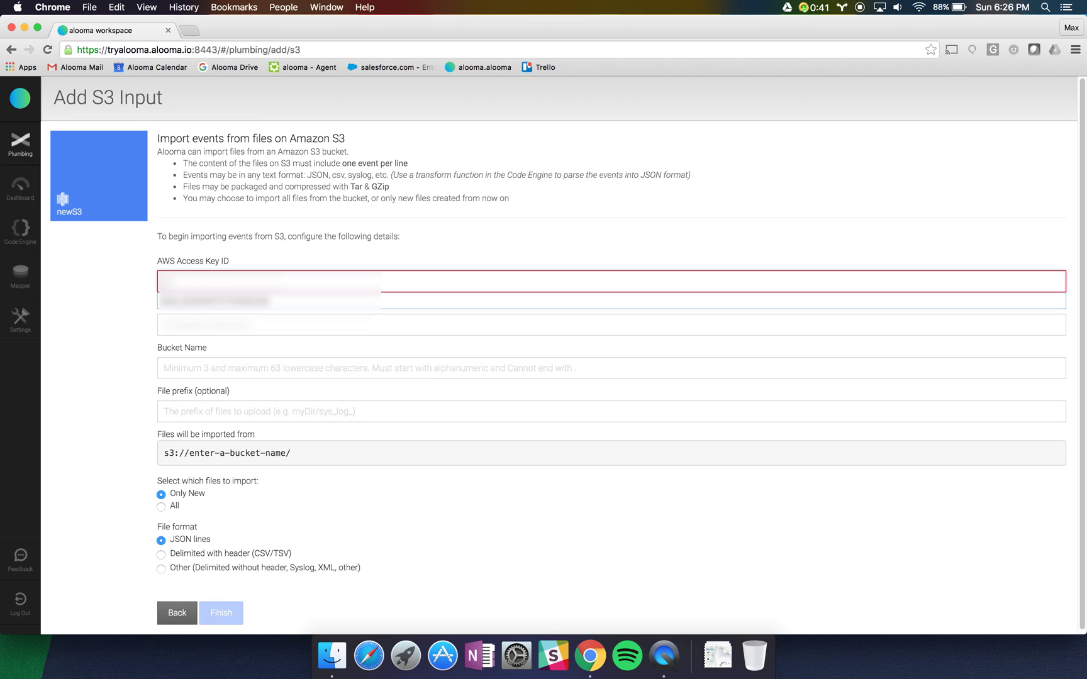
click(267, 302)
click(251, 326)
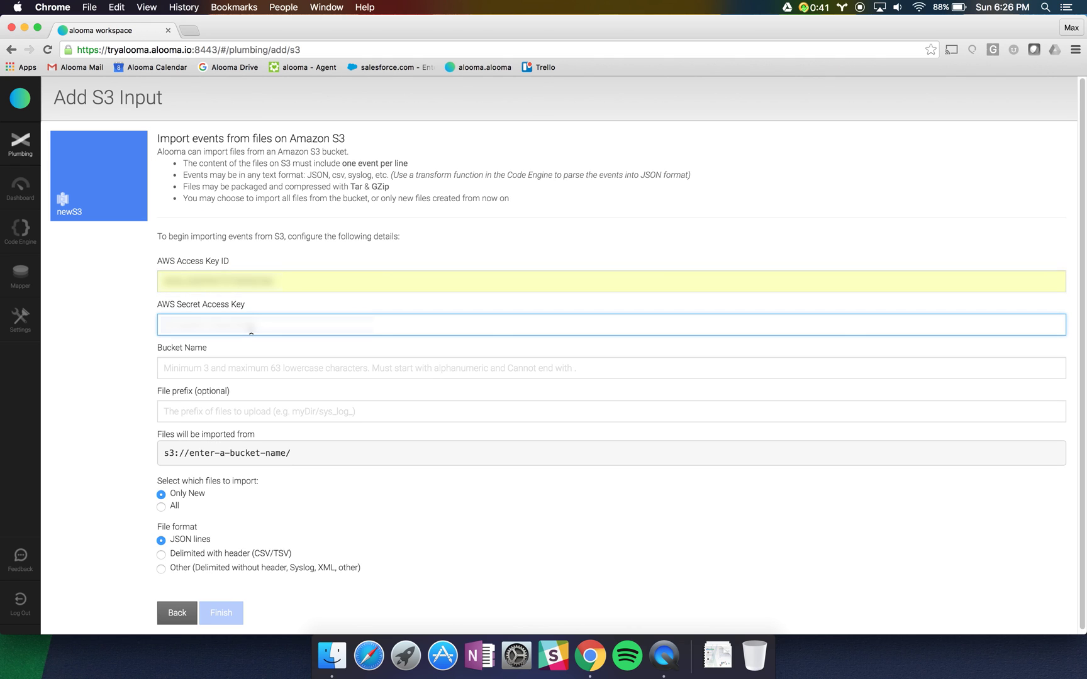
click(258, 344)
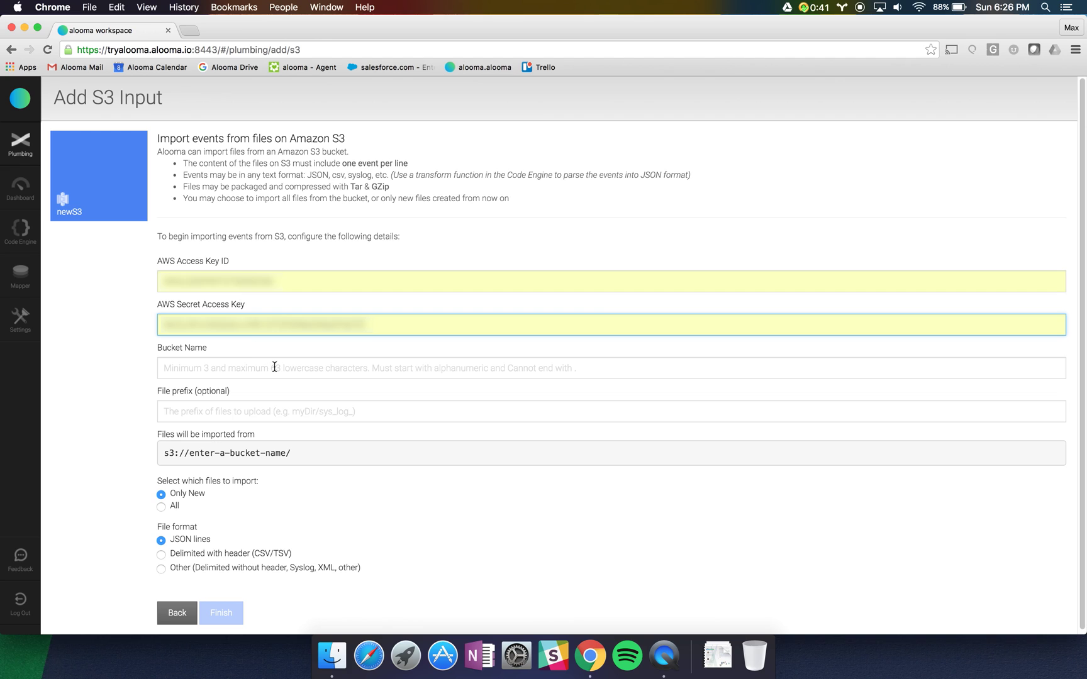
Step: Create the input from bucket alooma-qa with file prefix s3-slurper-tests/test_input/, importing all files
click(274, 367)
text(a)
click(267, 388)
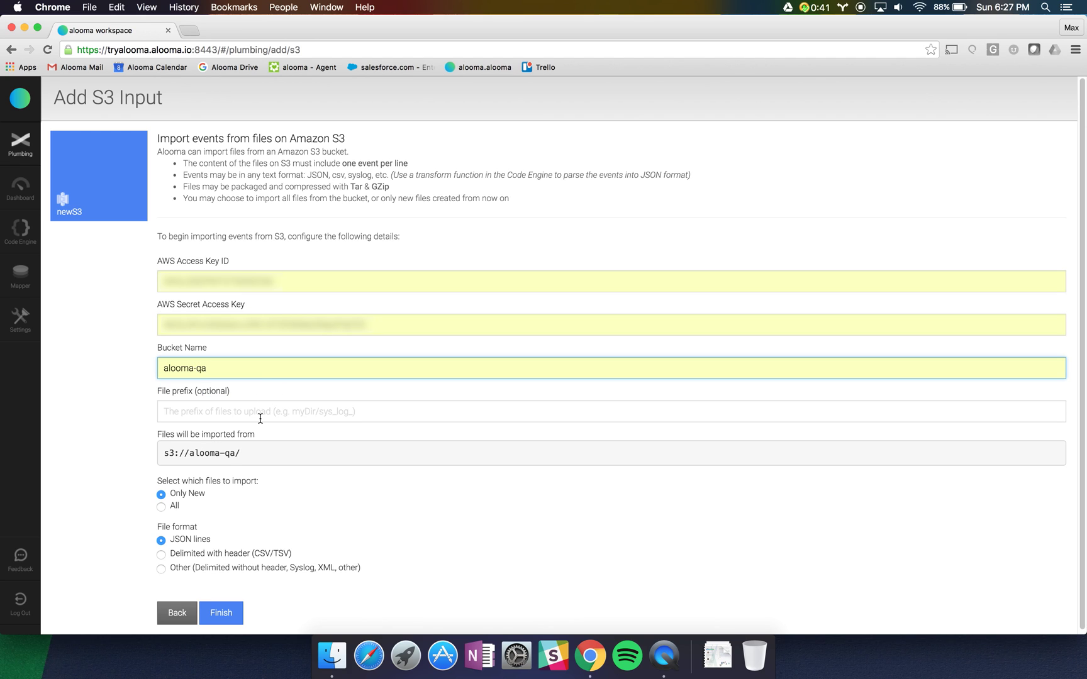
text(s3)
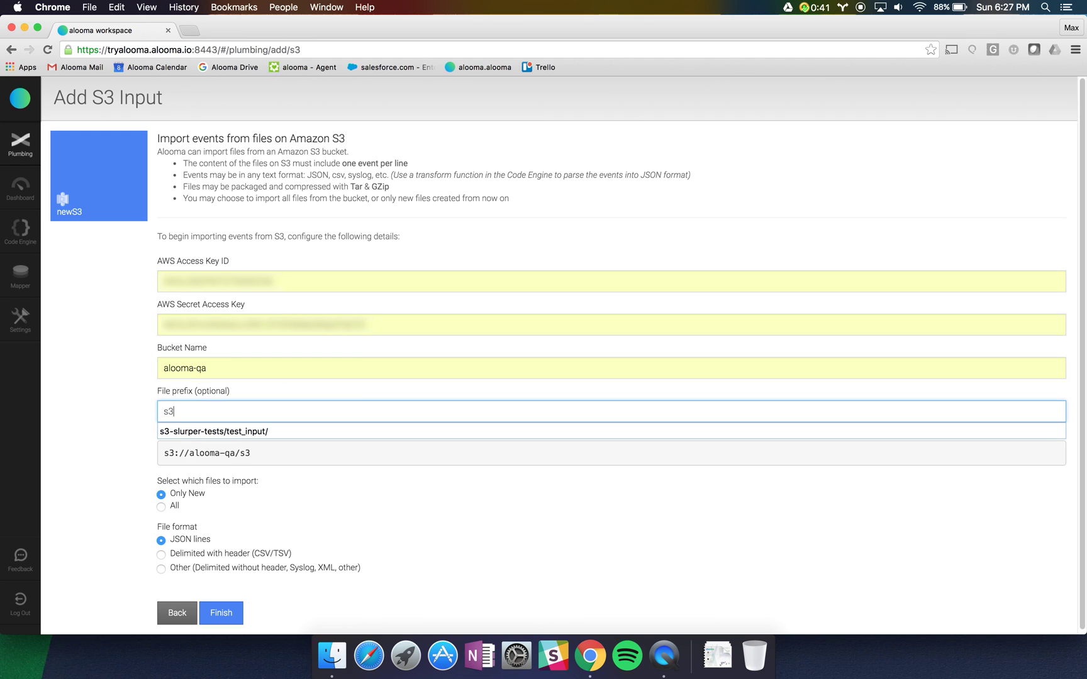
click(270, 431)
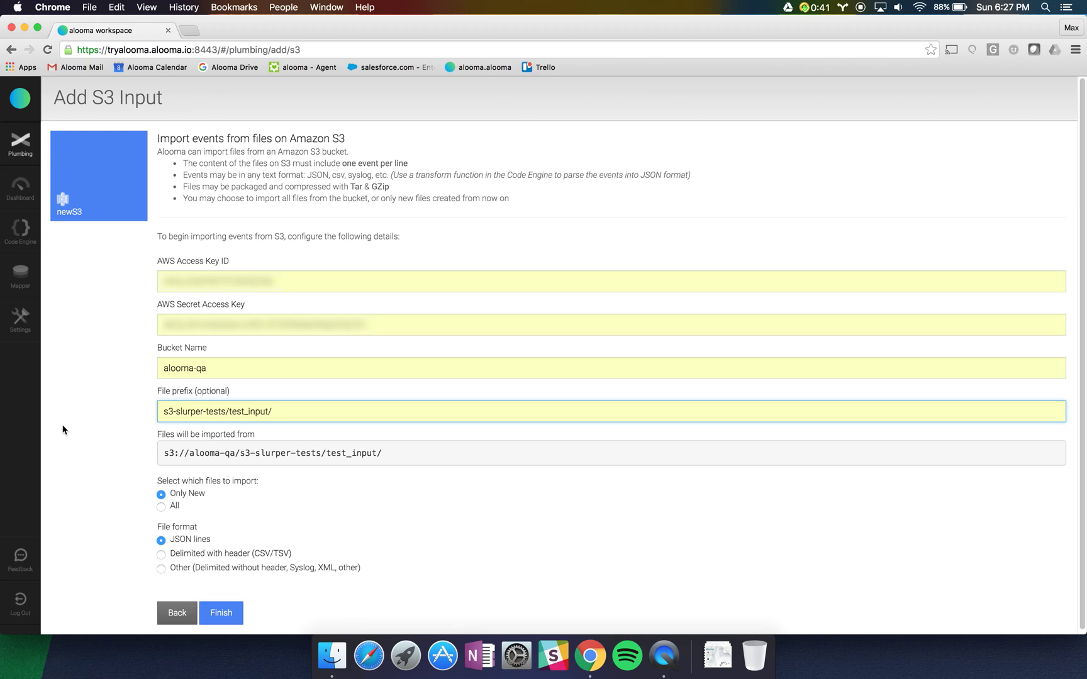
click(175, 508)
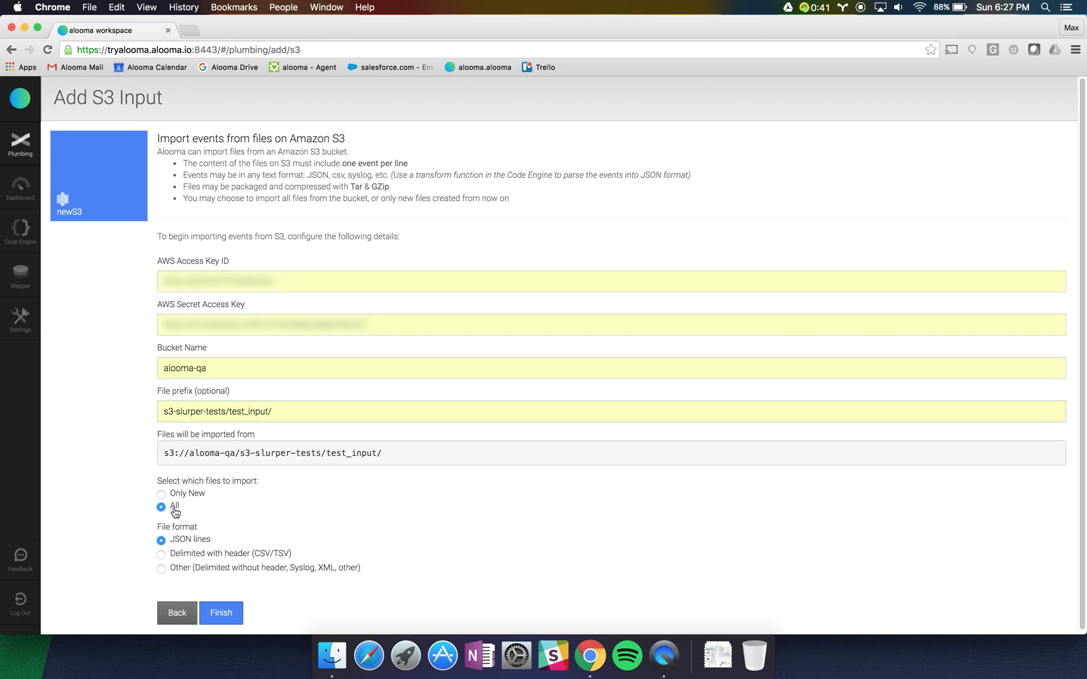
click(227, 619)
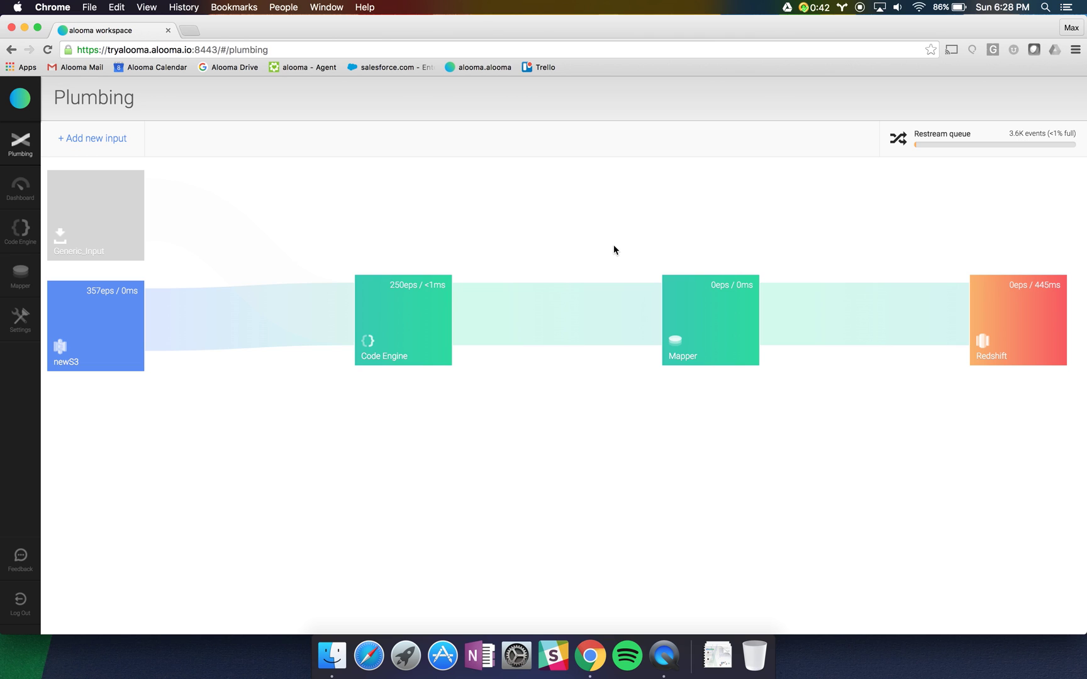
Step: Auto-map all newS3 fields in the Mapper, and inspect the nested test field, type and timestamp_epoch
click(12, 274)
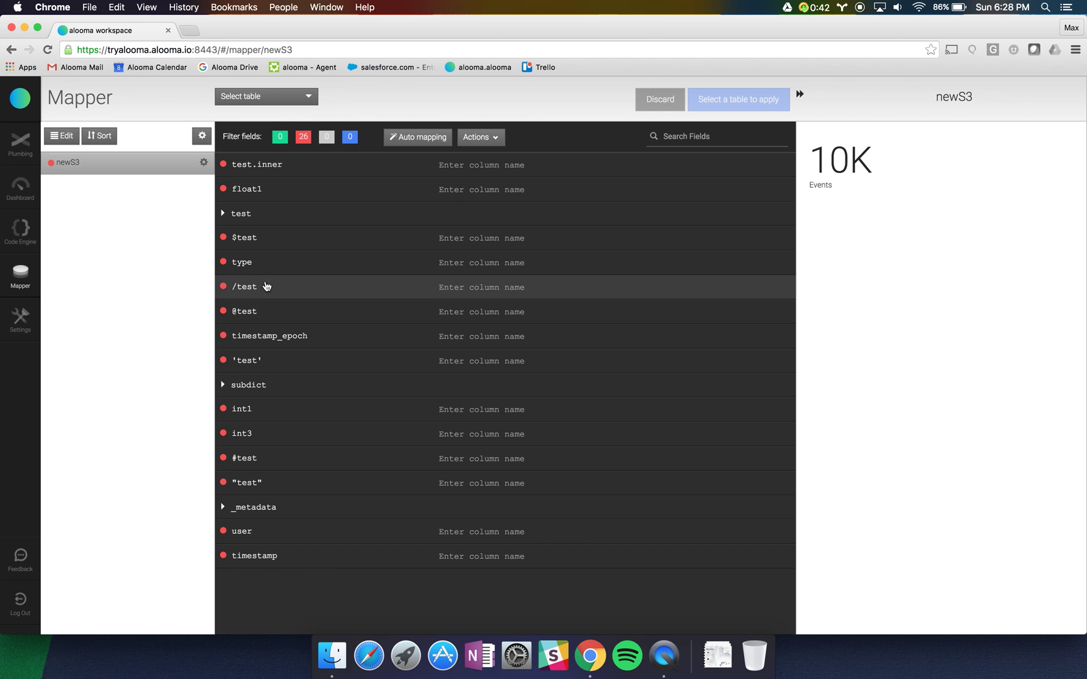
click(223, 214)
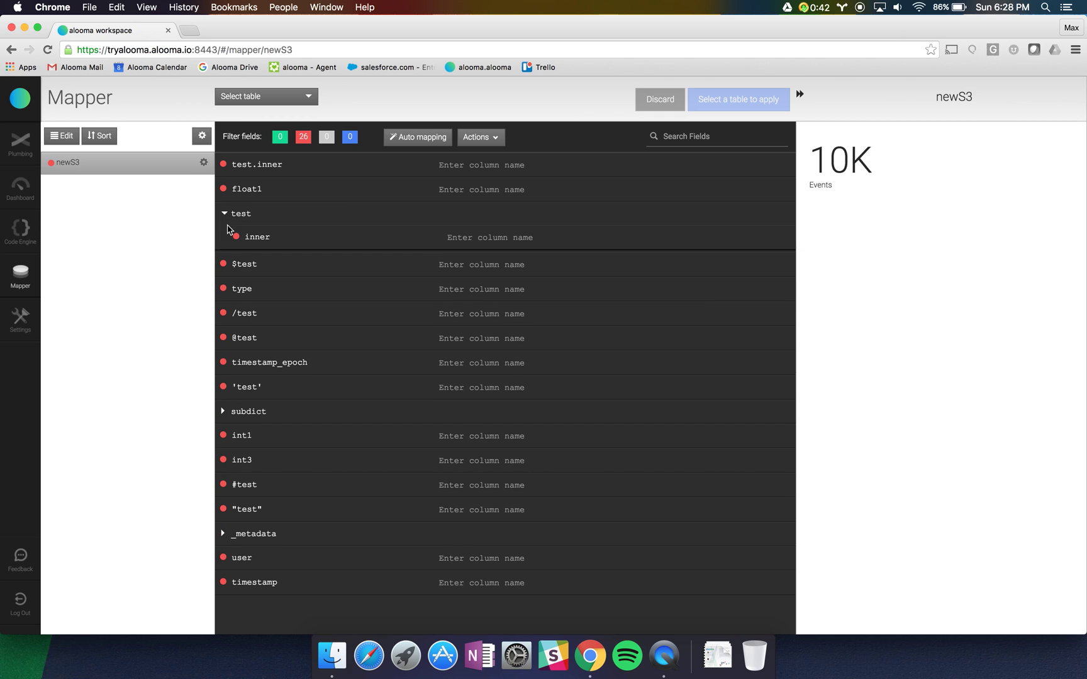
click(256, 294)
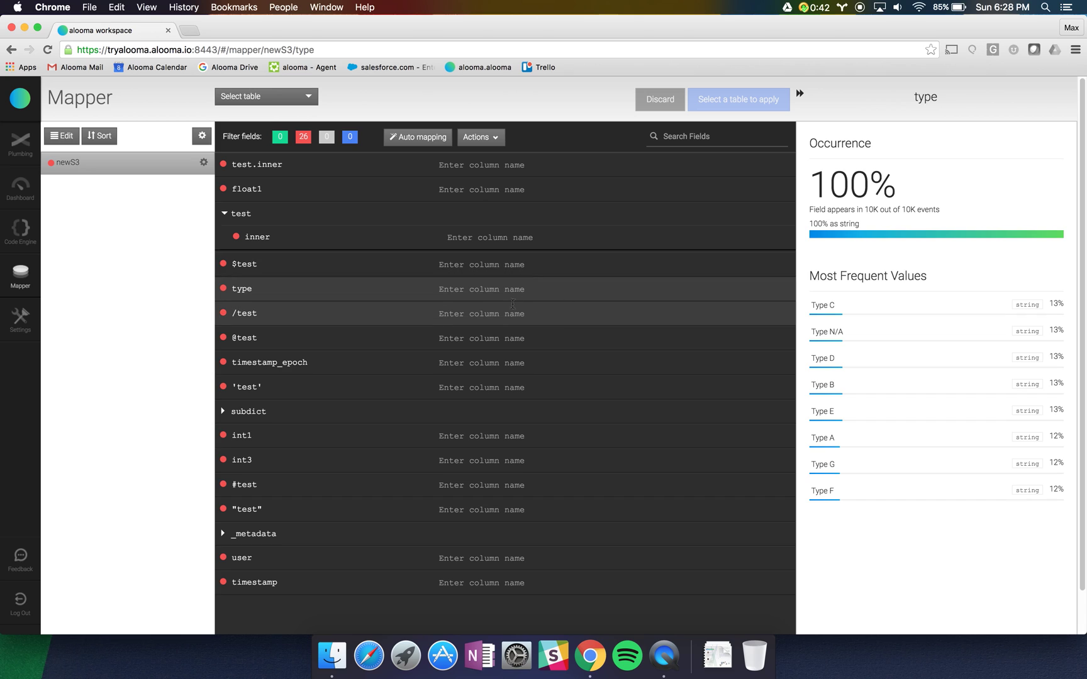
click(401, 137)
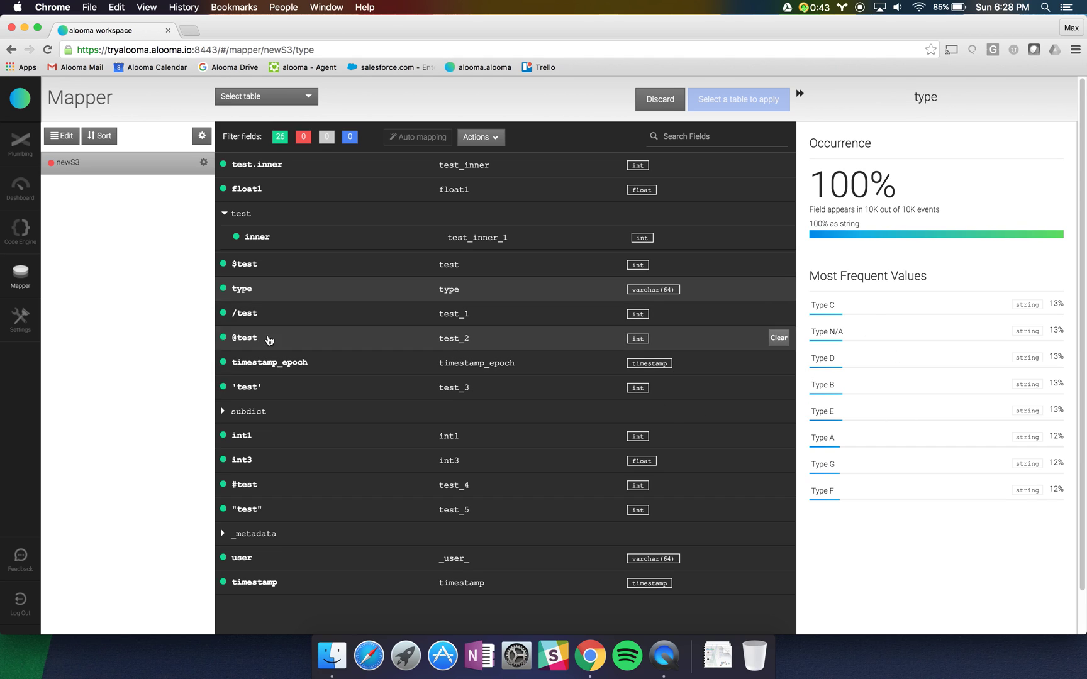
click(268, 363)
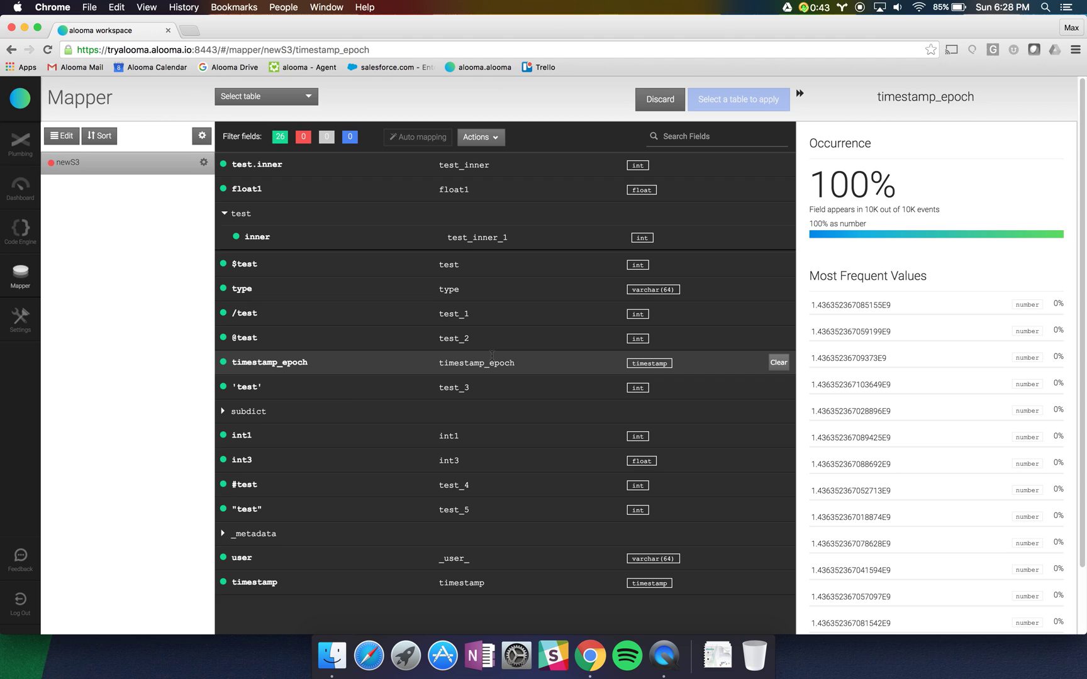
Step: Create a table named s3new from the mapped columns and apply the newS3 mapping to it
click(269, 101)
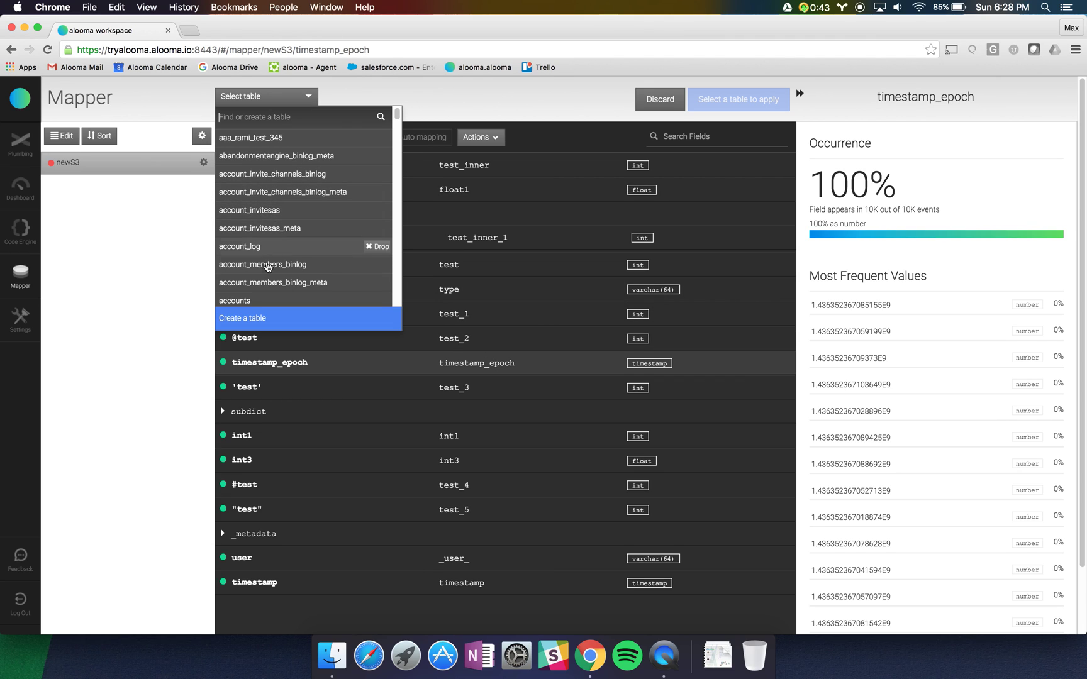
click(254, 319)
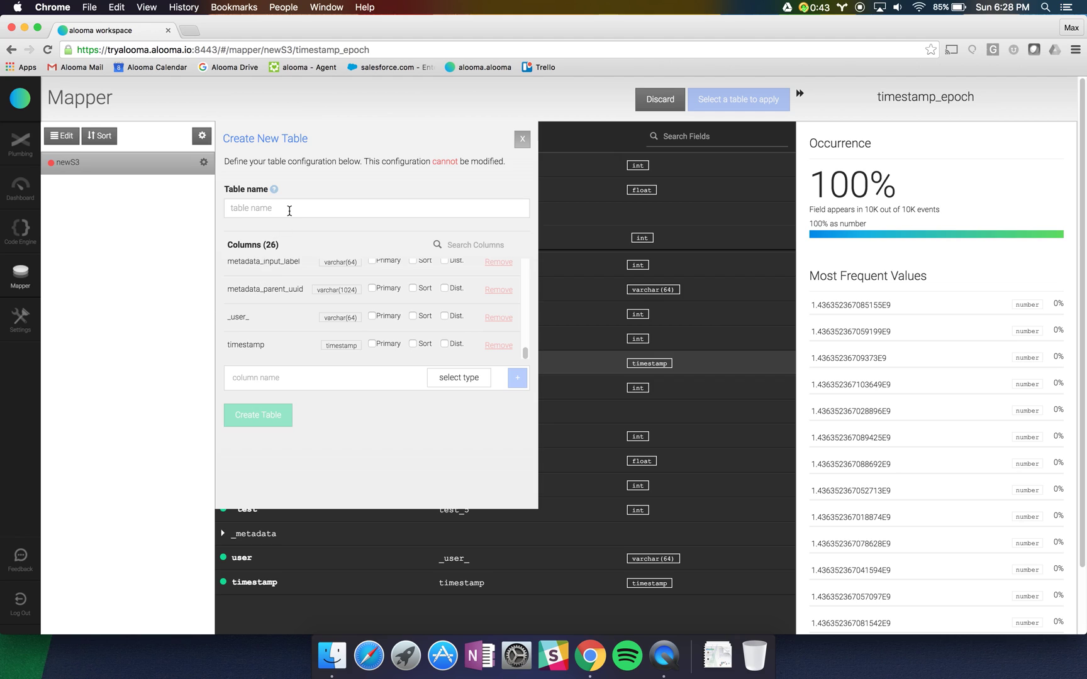
text(s3)
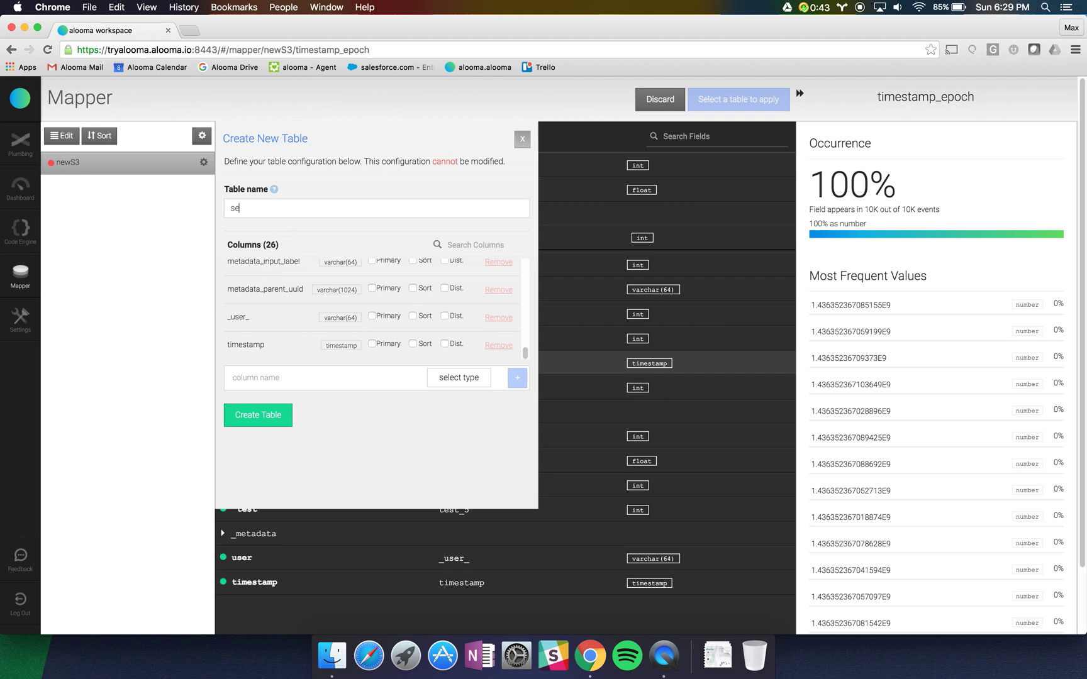
text(new)
click(265, 419)
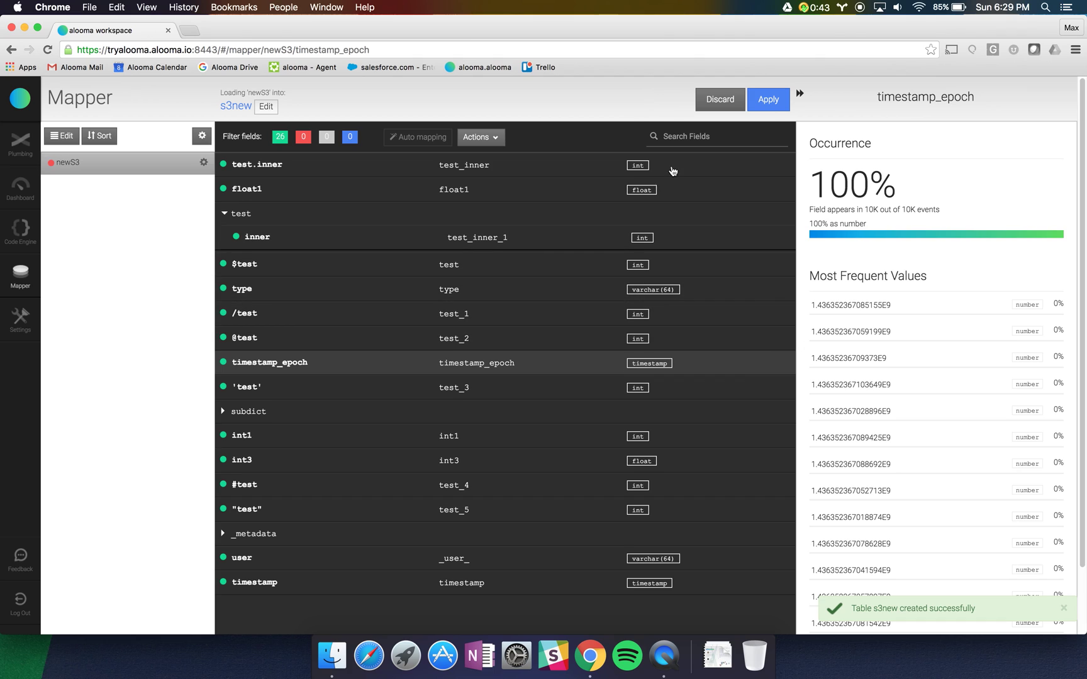
click(769, 102)
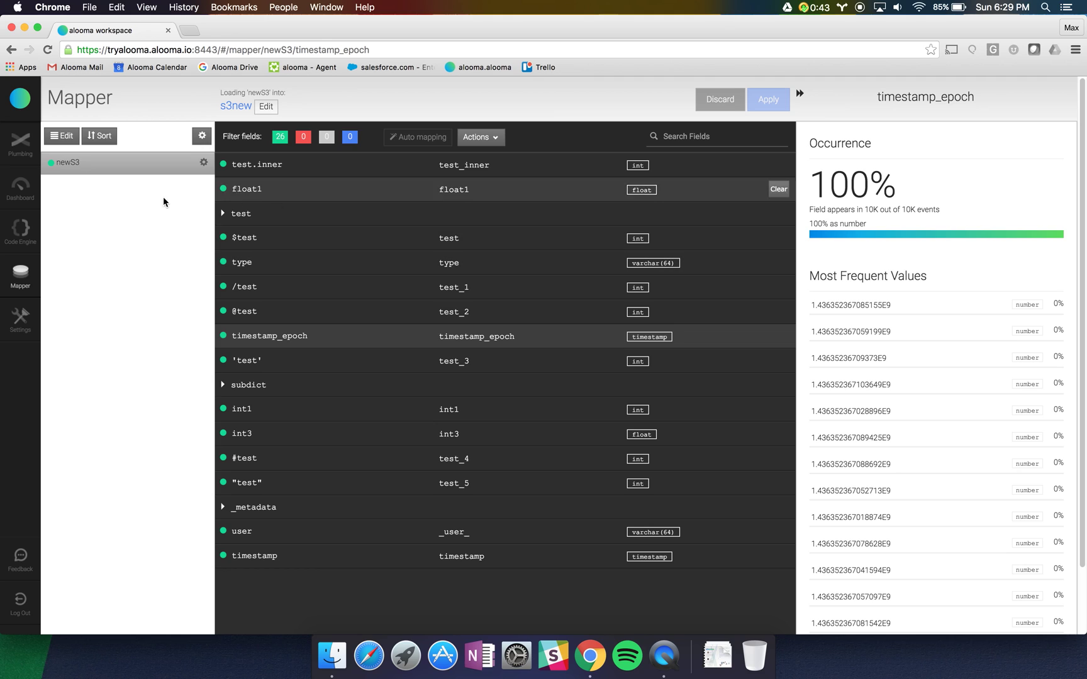
Step: Insert the line event['enriched'] = 'I love alooma! above the return statement of the Code Engine's transform function
click(27, 237)
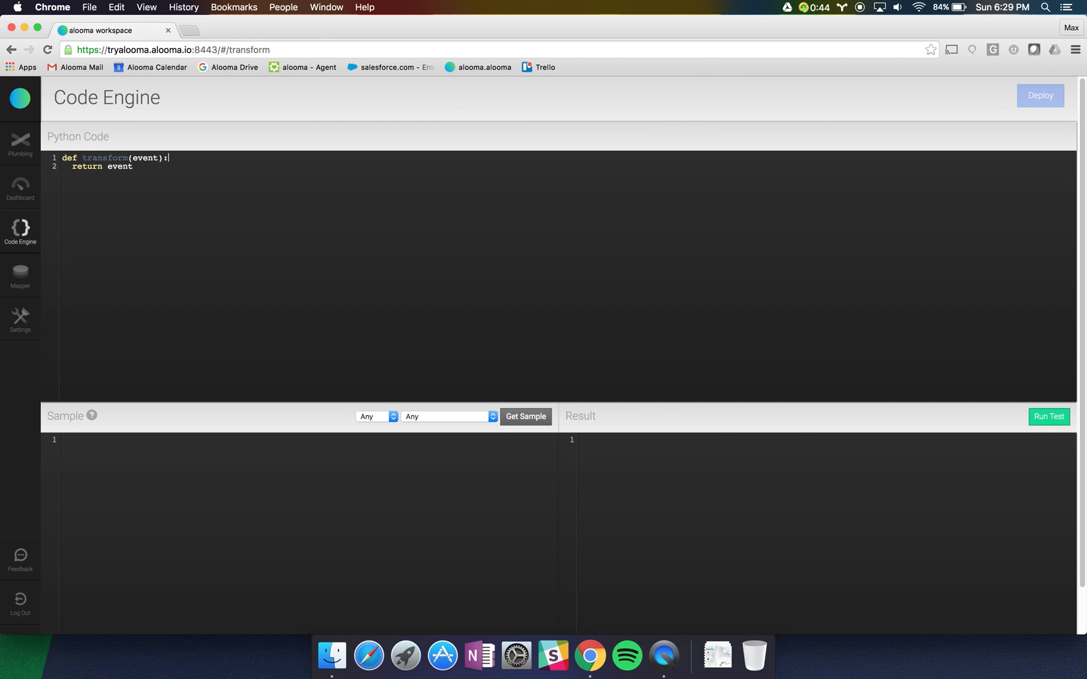
key(Return)
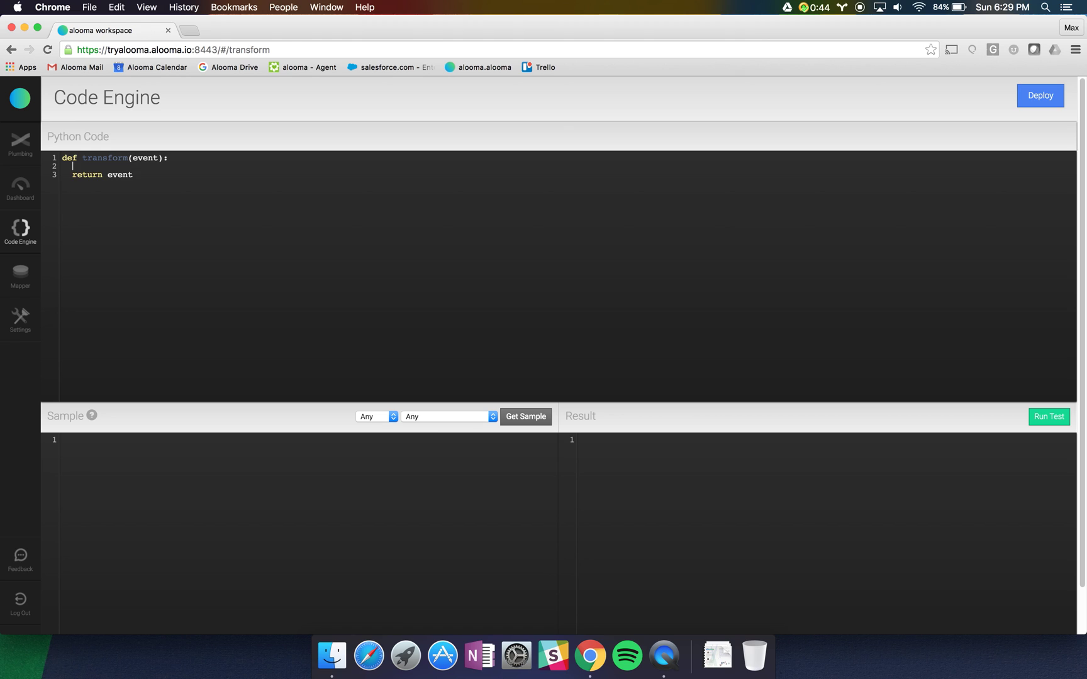
text(event['enriched'] = 'I love alooma!)
Step: Get a sample event, look through it, and run the transform test on it
click(521, 418)
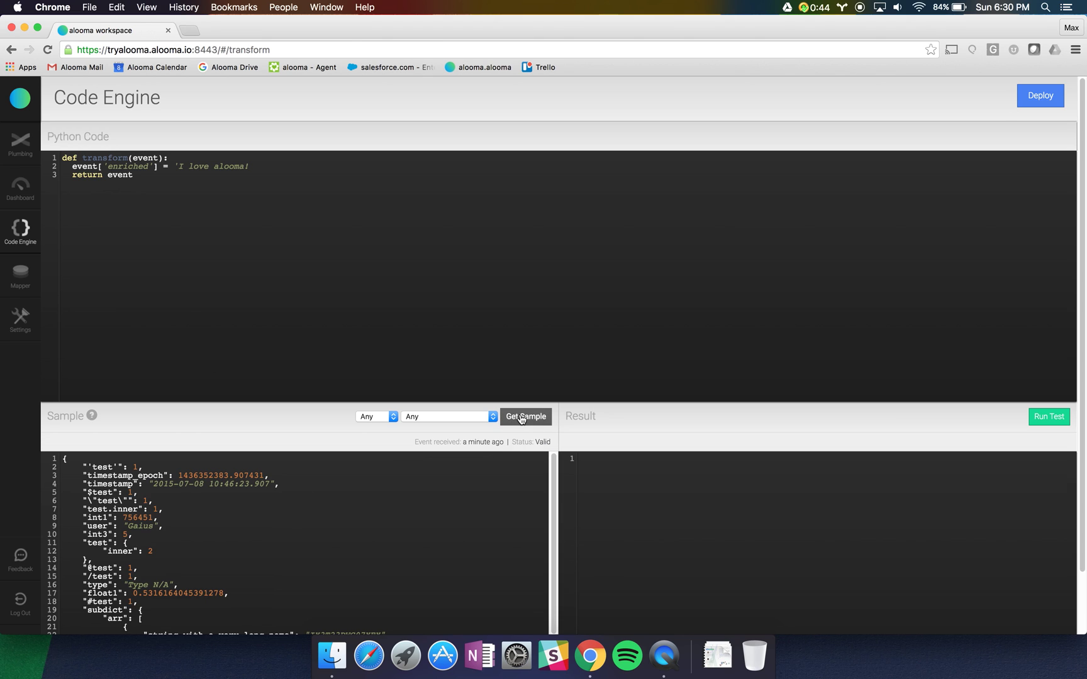
scroll(242, 522, down, 10)
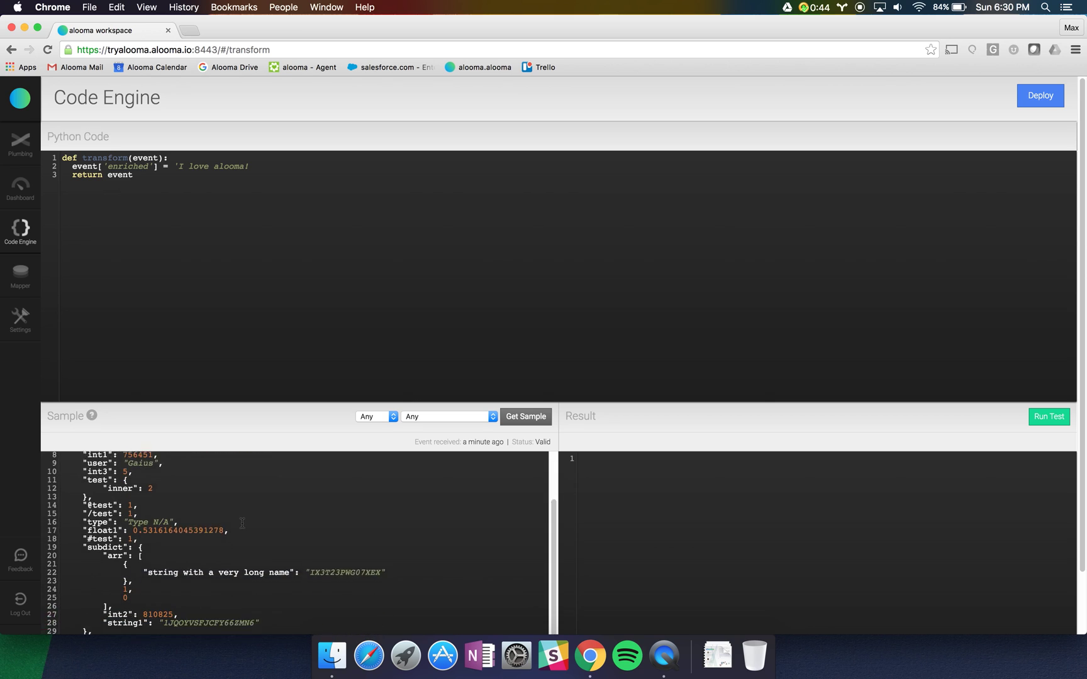
scroll(242, 523, up, 10)
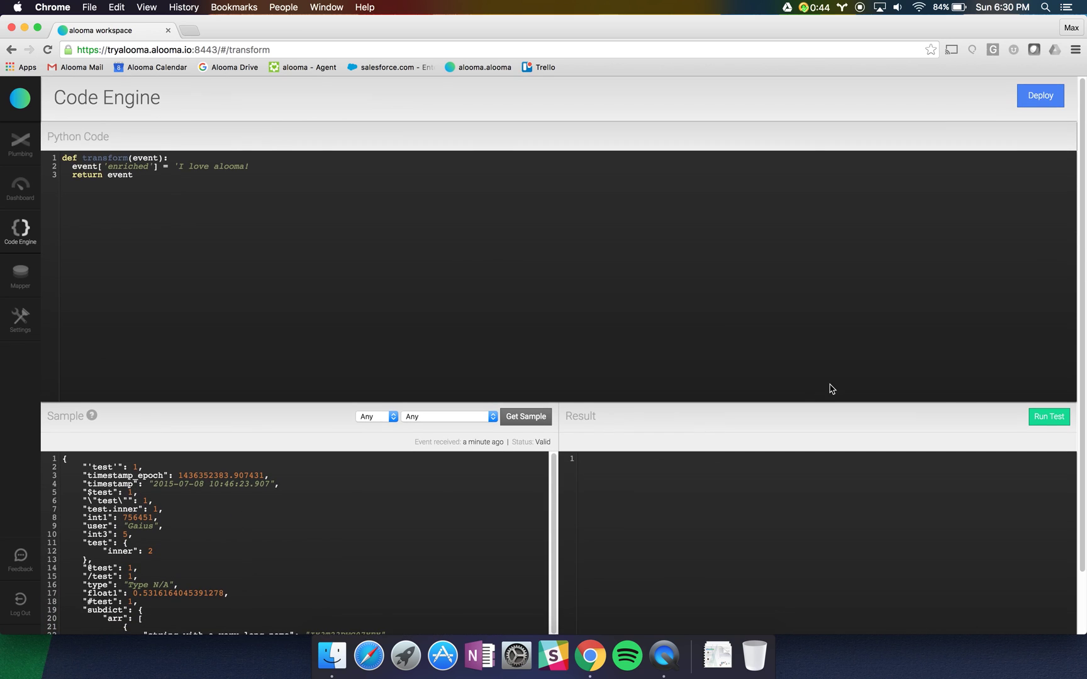
click(1045, 418)
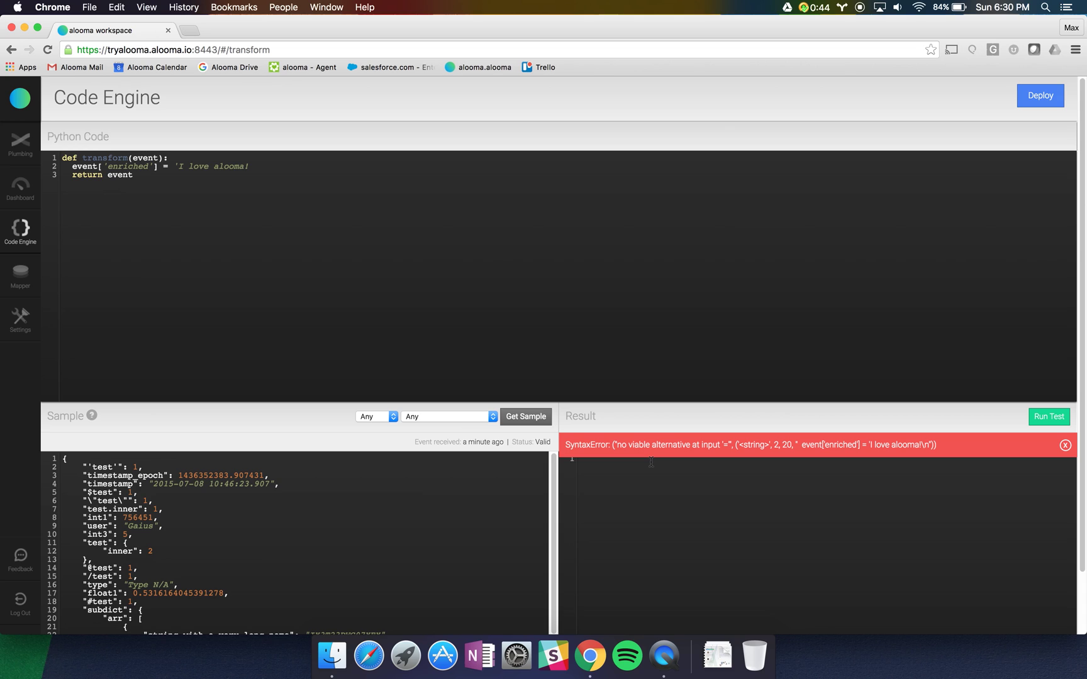
Step: Add the closing quote after 'I love alooma!, then retest and deploy the transform code
click(263, 171)
click(266, 166)
text(')
click(1039, 422)
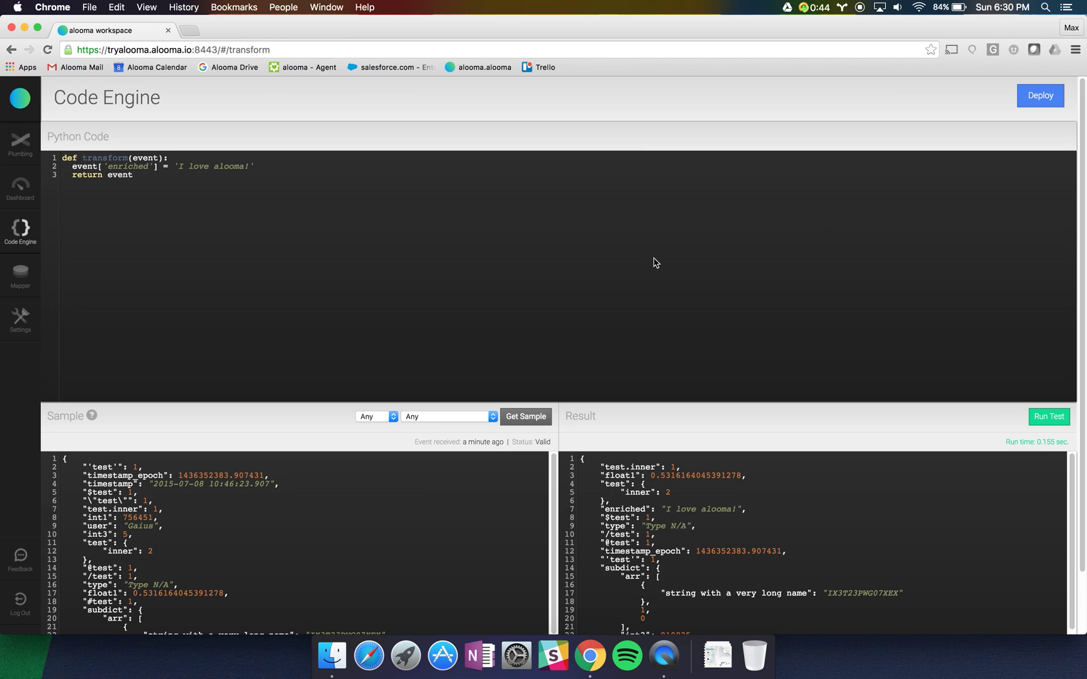
click(1042, 98)
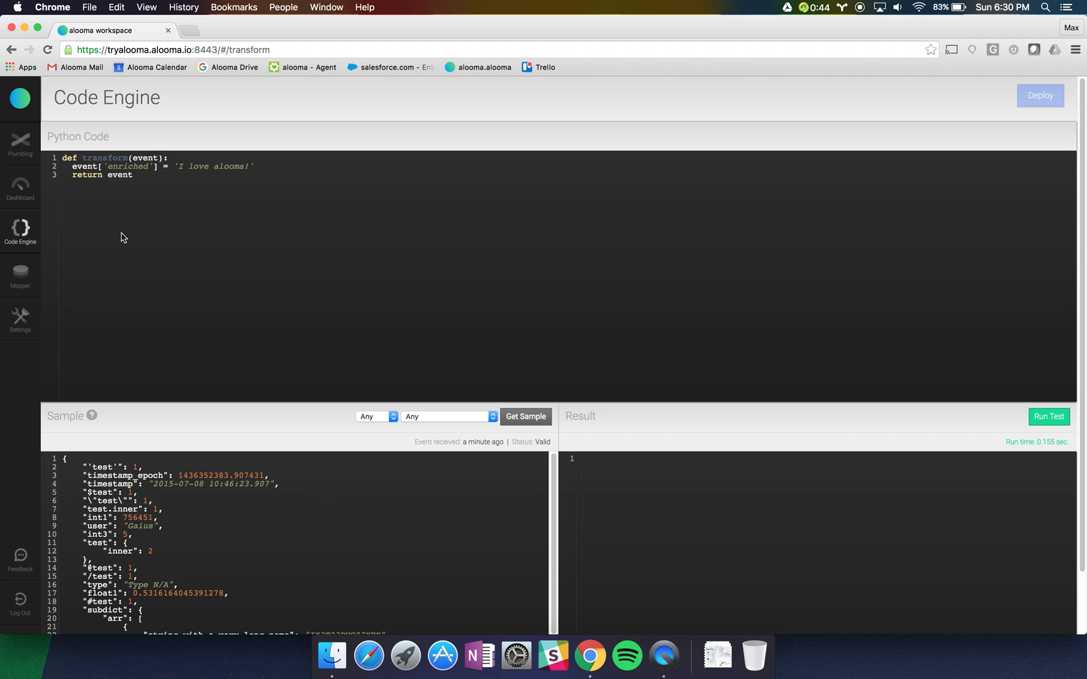
Step: Inspect the enriched field of newS3 in the Mapper and auto-map it to a column
click(22, 276)
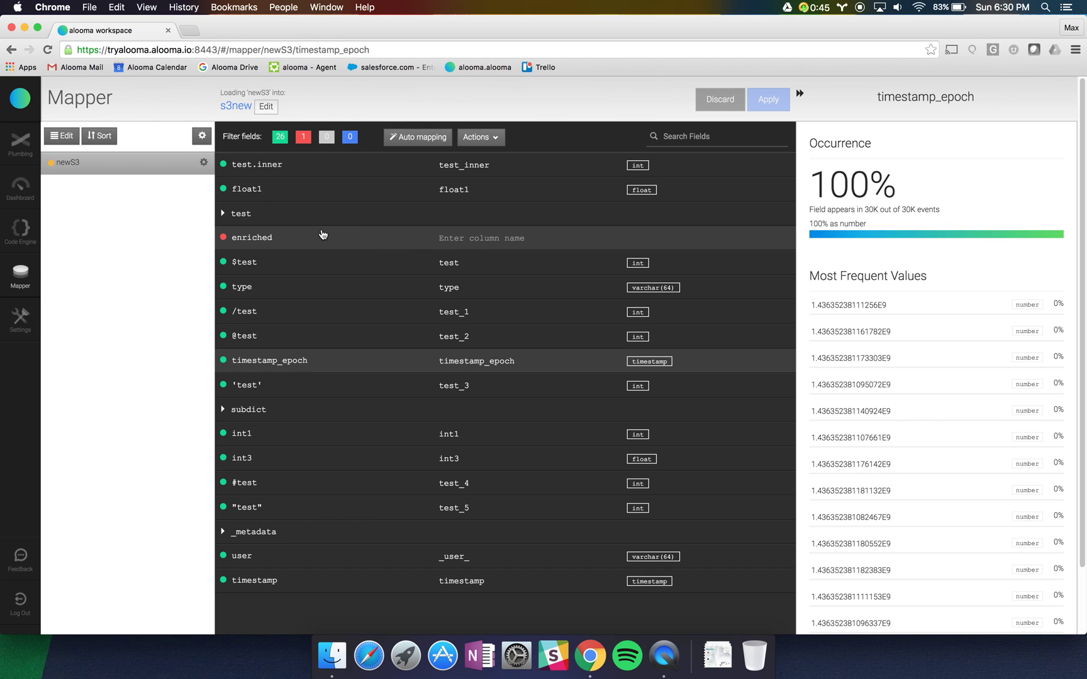
click(362, 235)
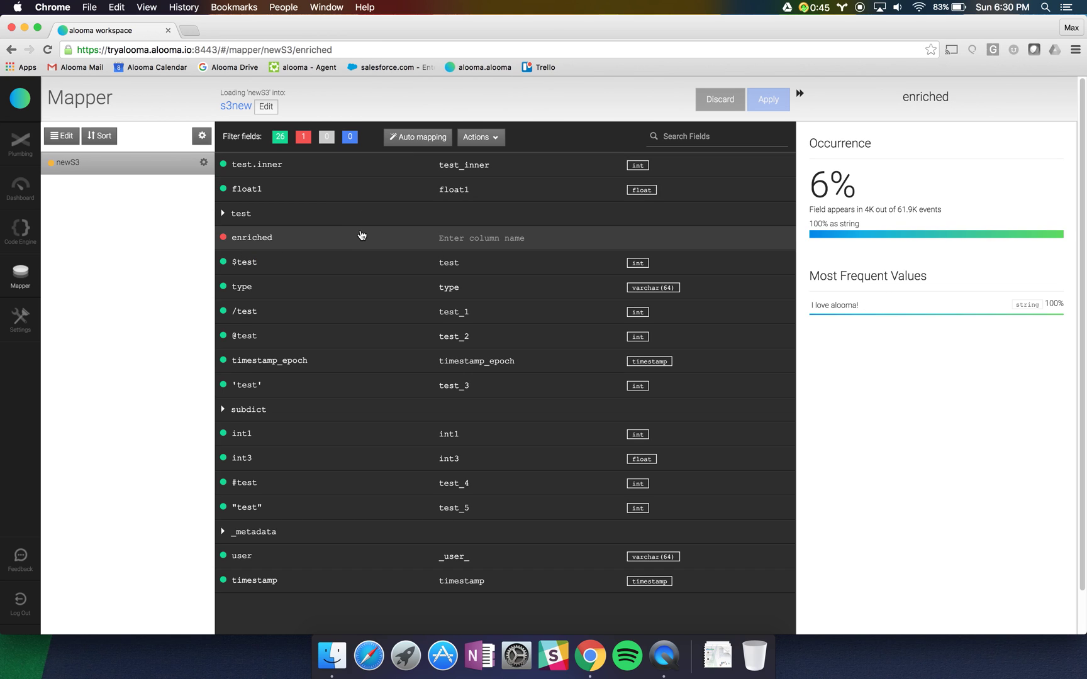
click(427, 138)
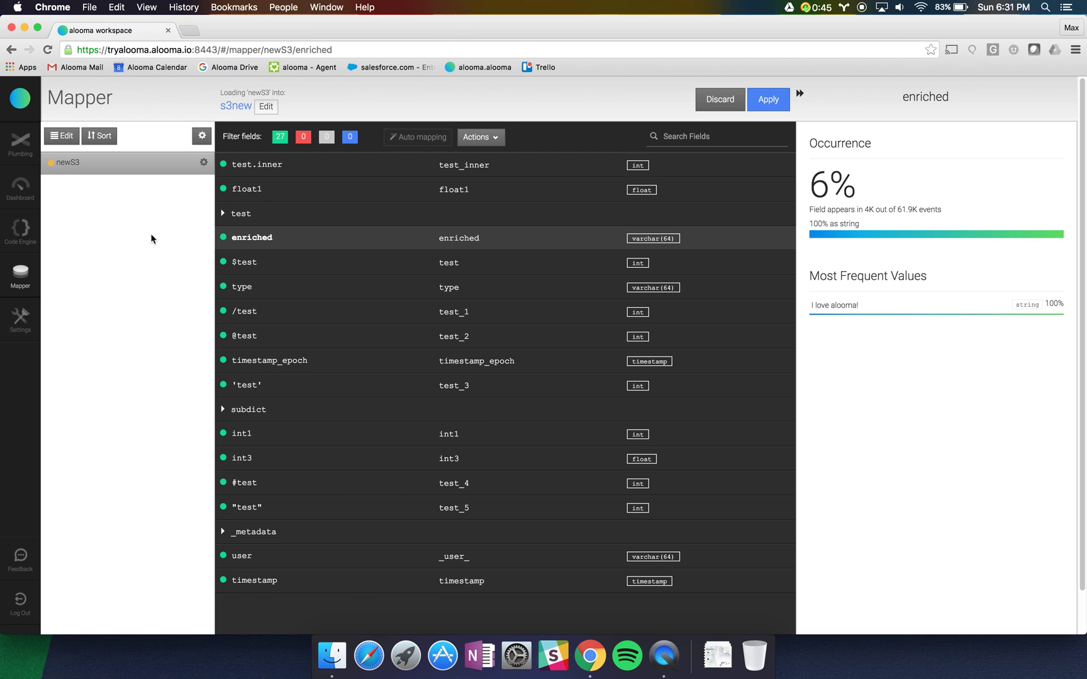
Step: Set the unmapped fields behavior of newS3 to Auto-mapped and apply the mapping changes
click(204, 164)
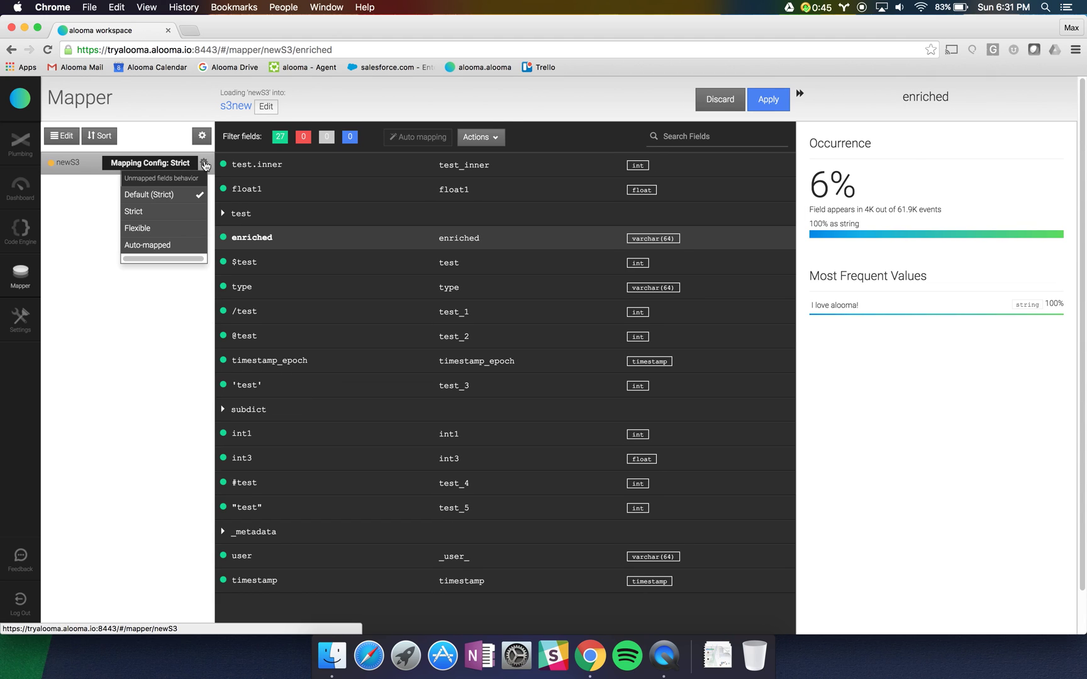
click(164, 246)
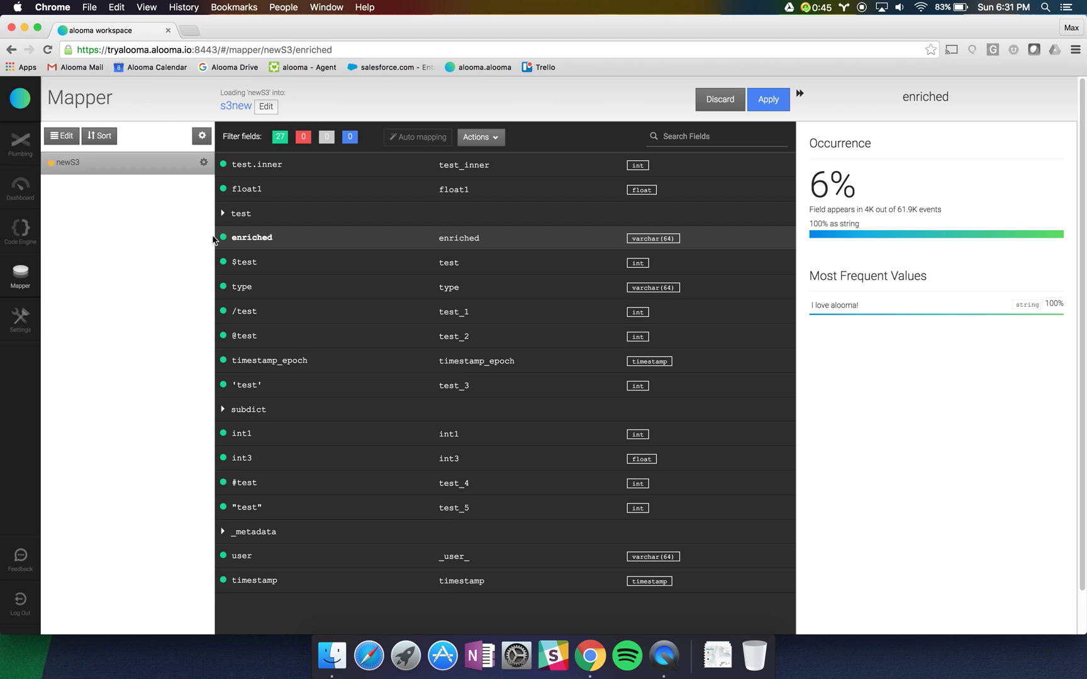
click(762, 104)
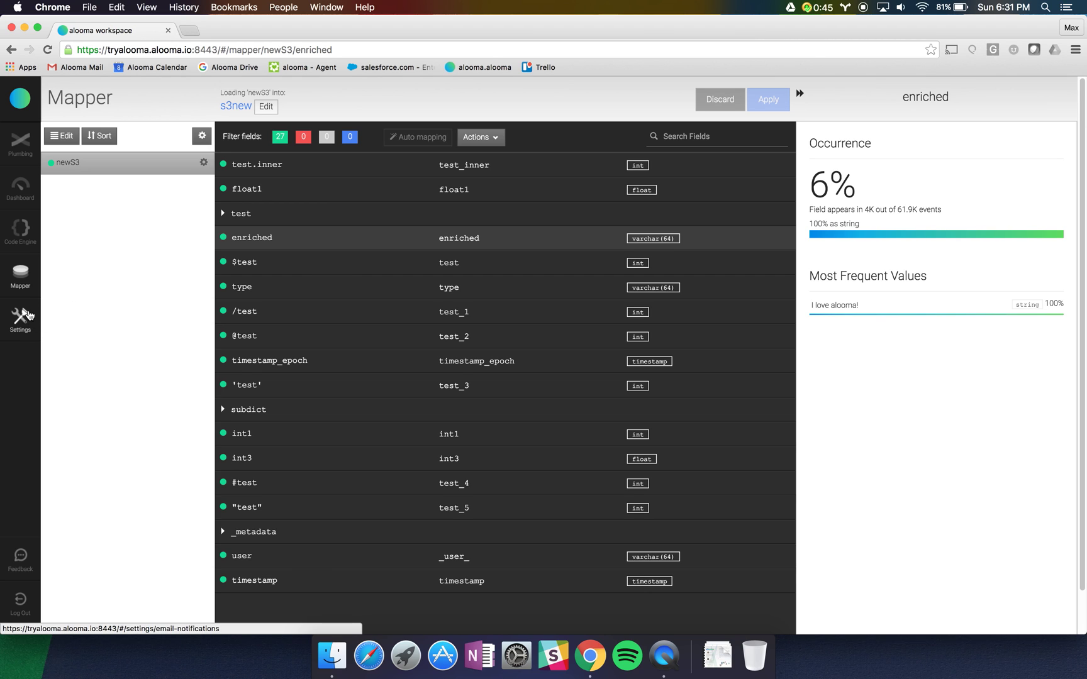
Step: Open the restream queue from the Plumbing view and start restreaming the failed events
click(20, 144)
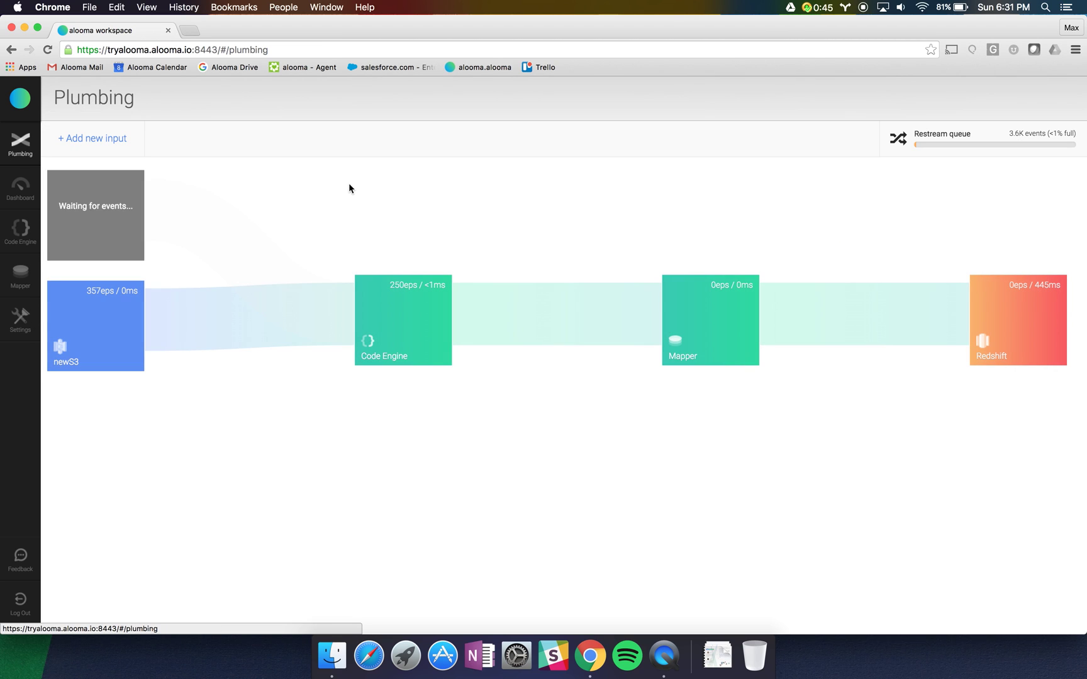
click(940, 141)
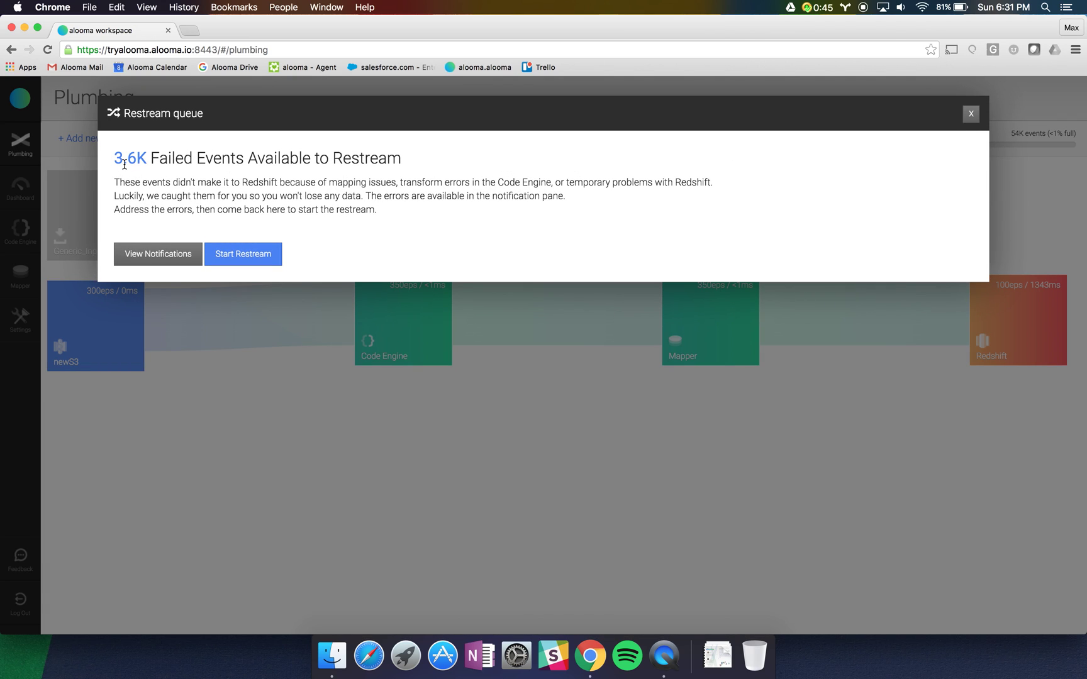
click(244, 254)
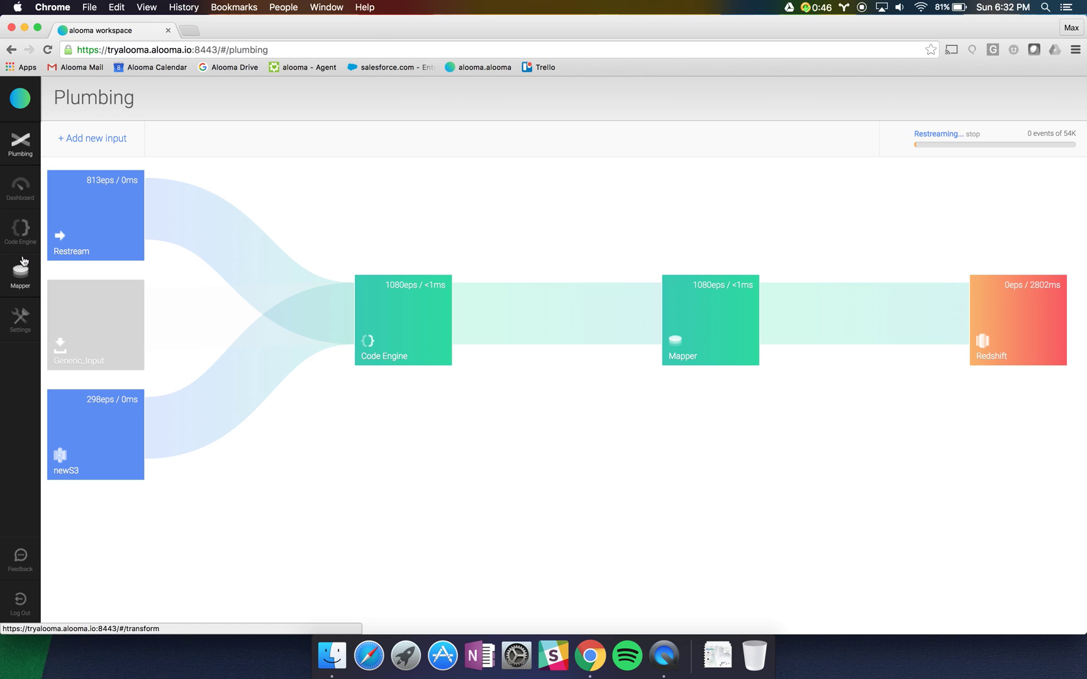
Step: Examine the dashboard metrics and the email alert options for digest frequency and Information notifications
click(20, 192)
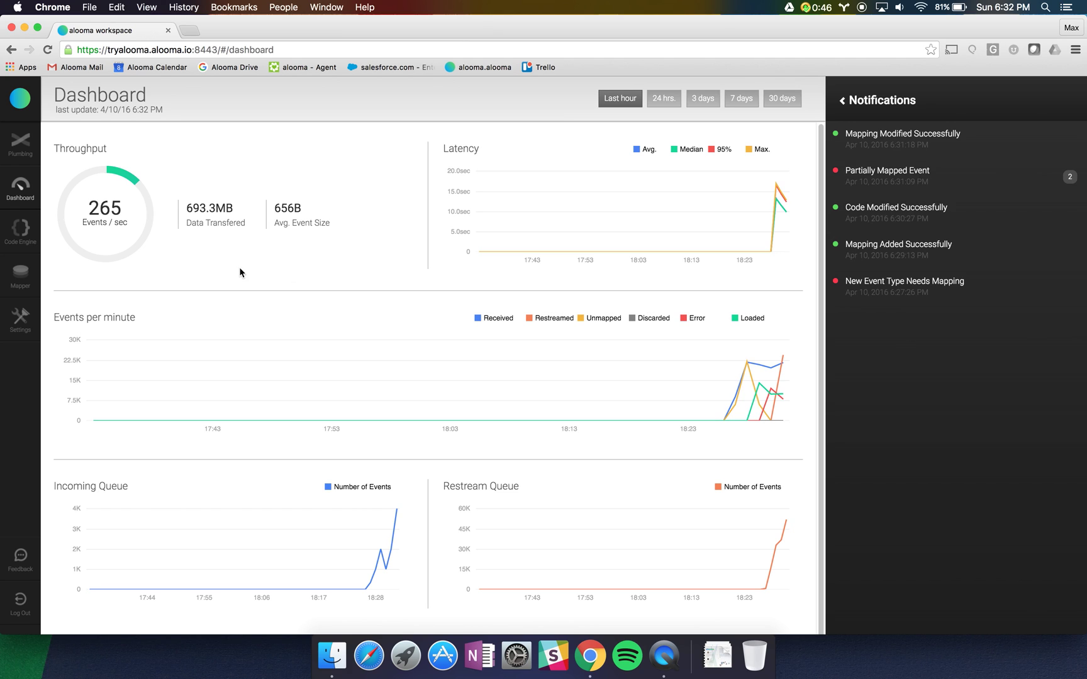
click(20, 317)
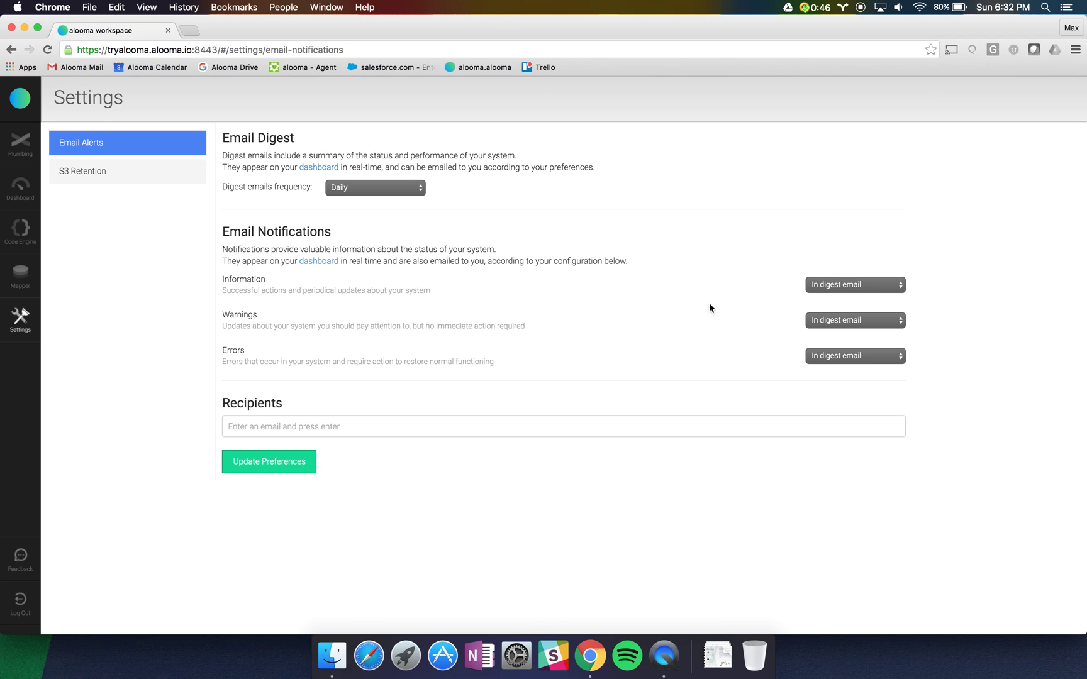
click(361, 187)
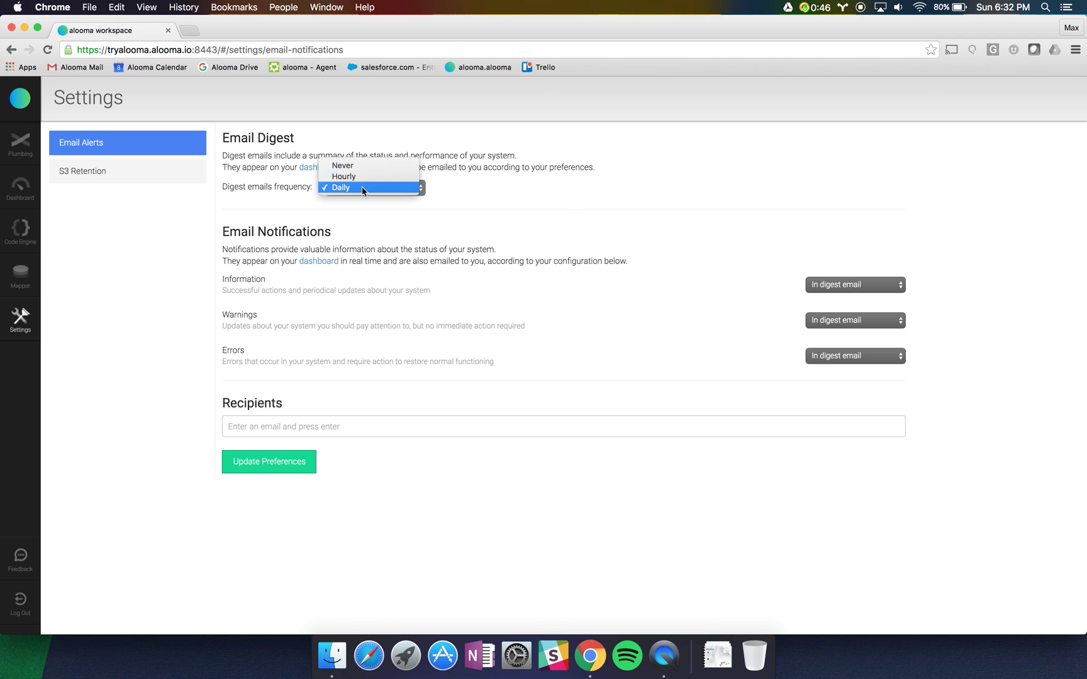
click(637, 220)
click(856, 287)
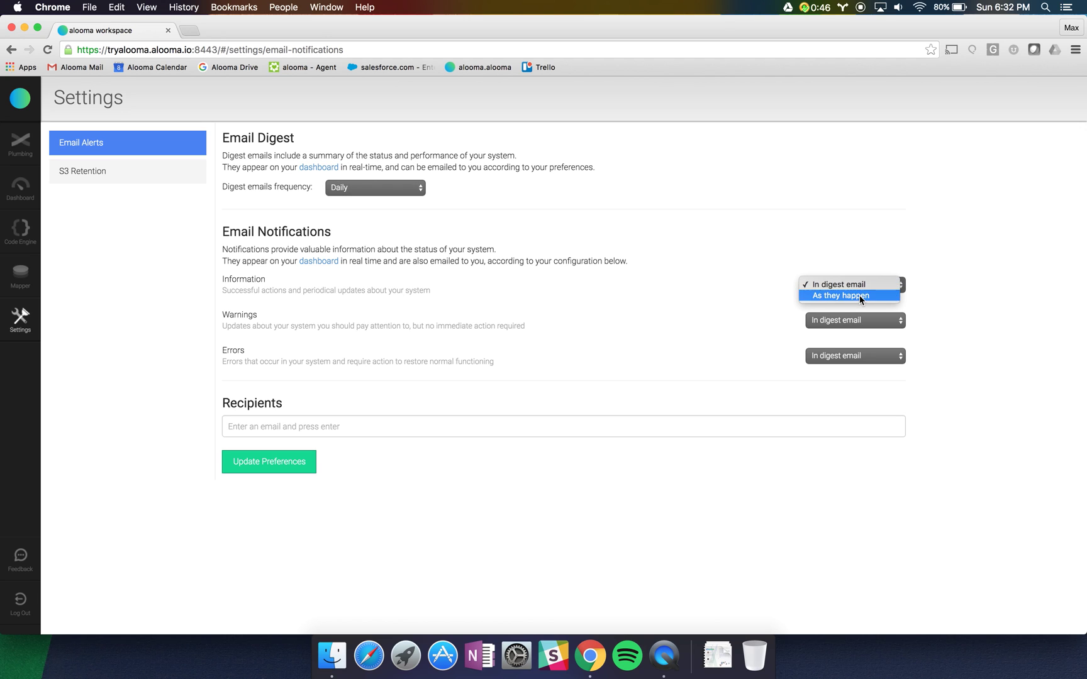
click(859, 296)
Step: Look through the S3 data retention settings and return to the Plumbing overview
click(117, 176)
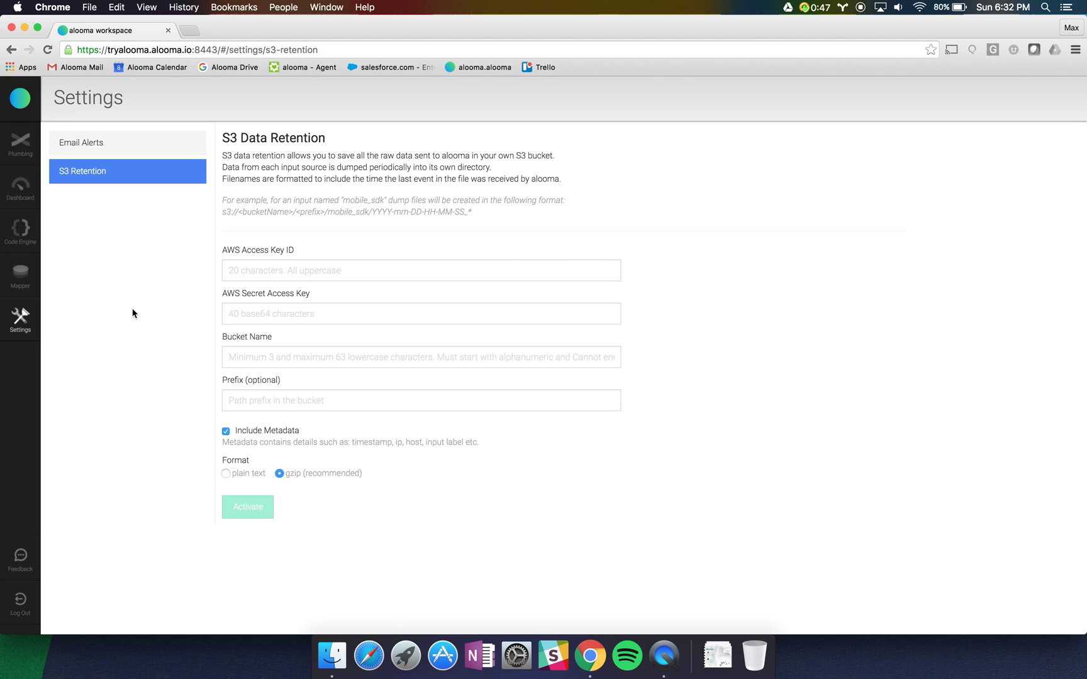
click(21, 144)
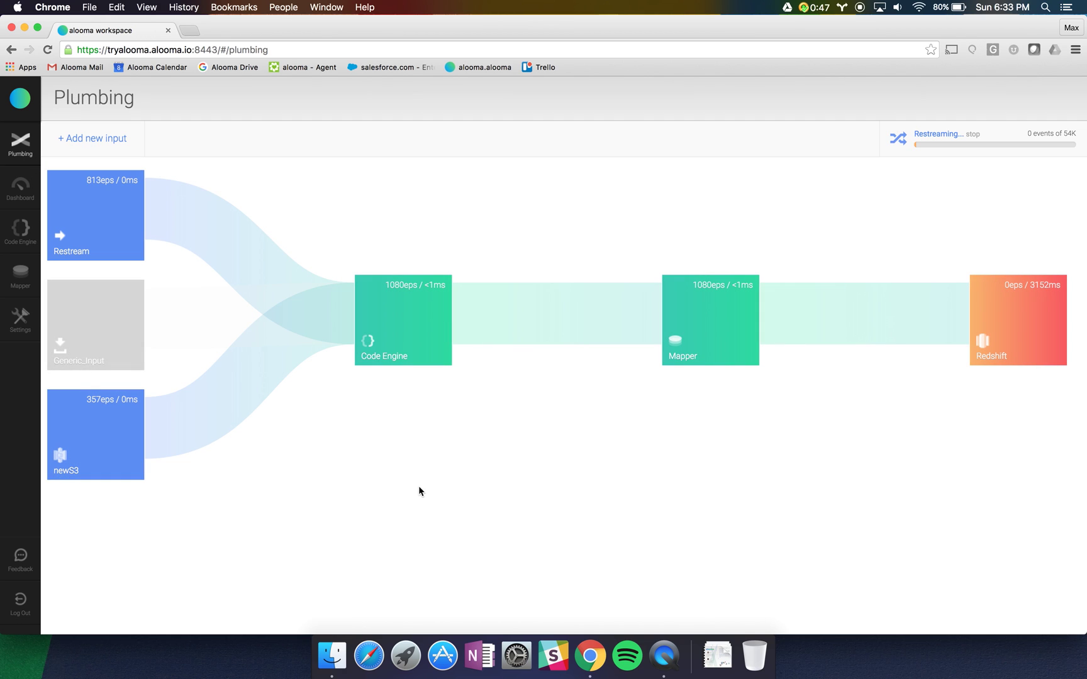